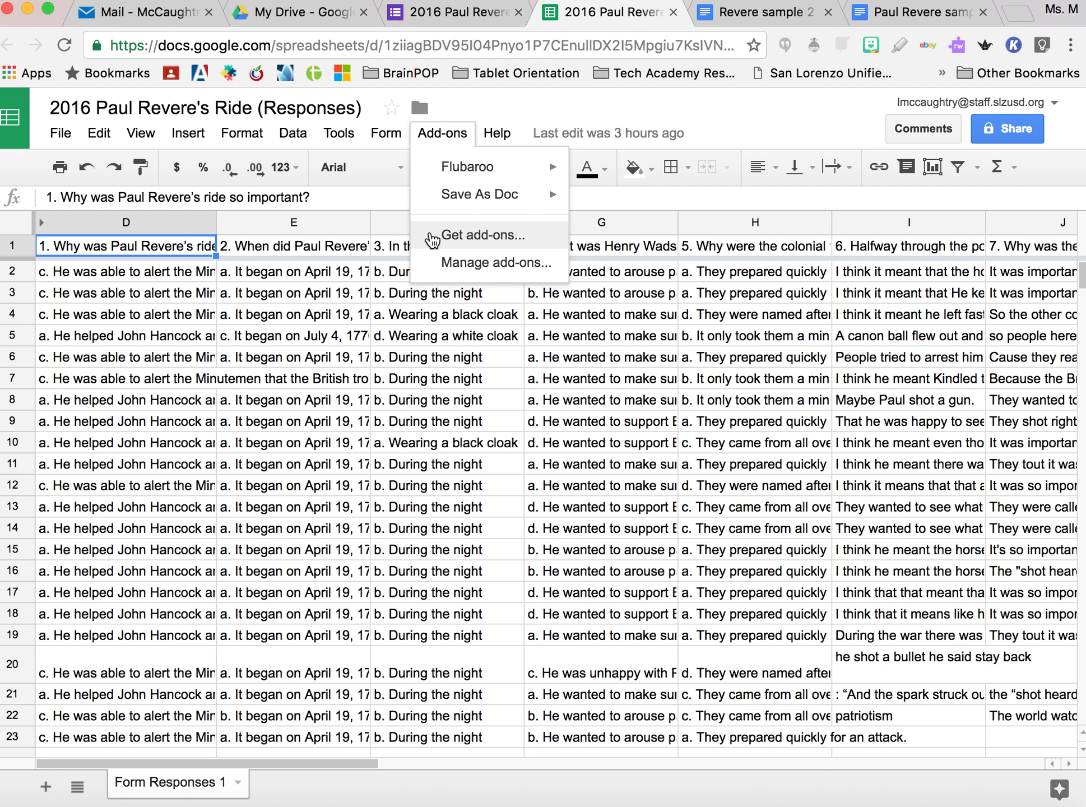
Step: Search the add-on store for "save as doc" and close the store after viewing the results
click(431, 238)
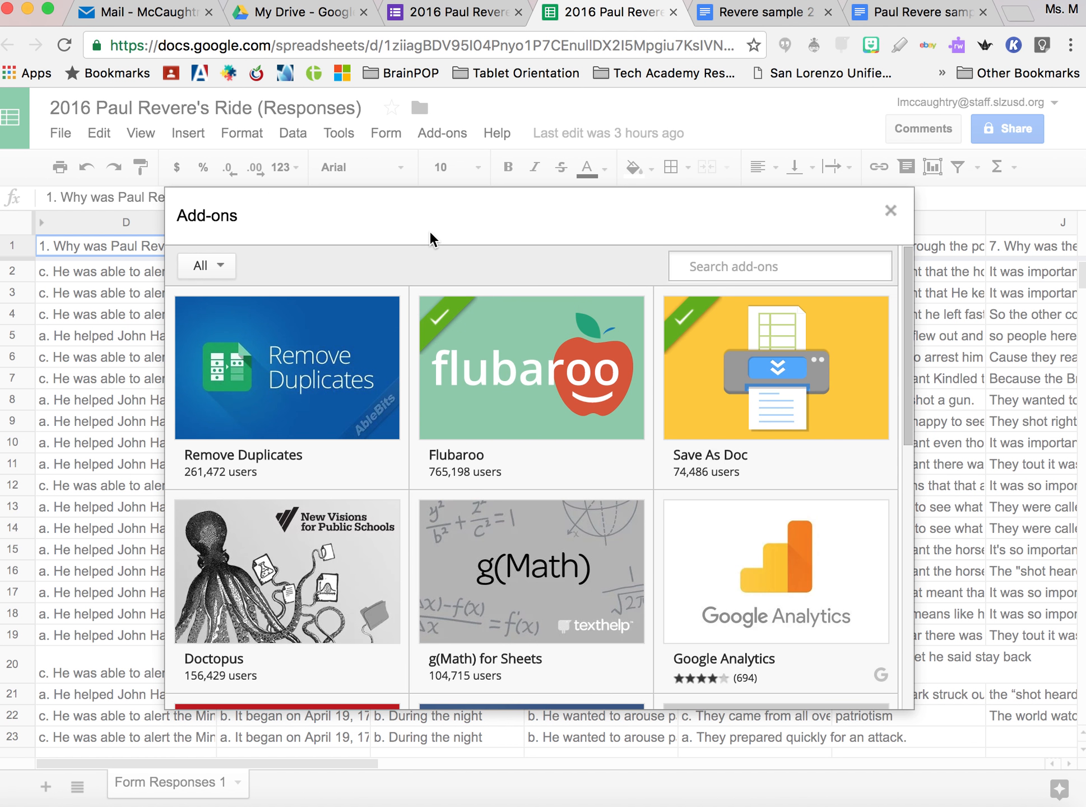
text(save as doc)
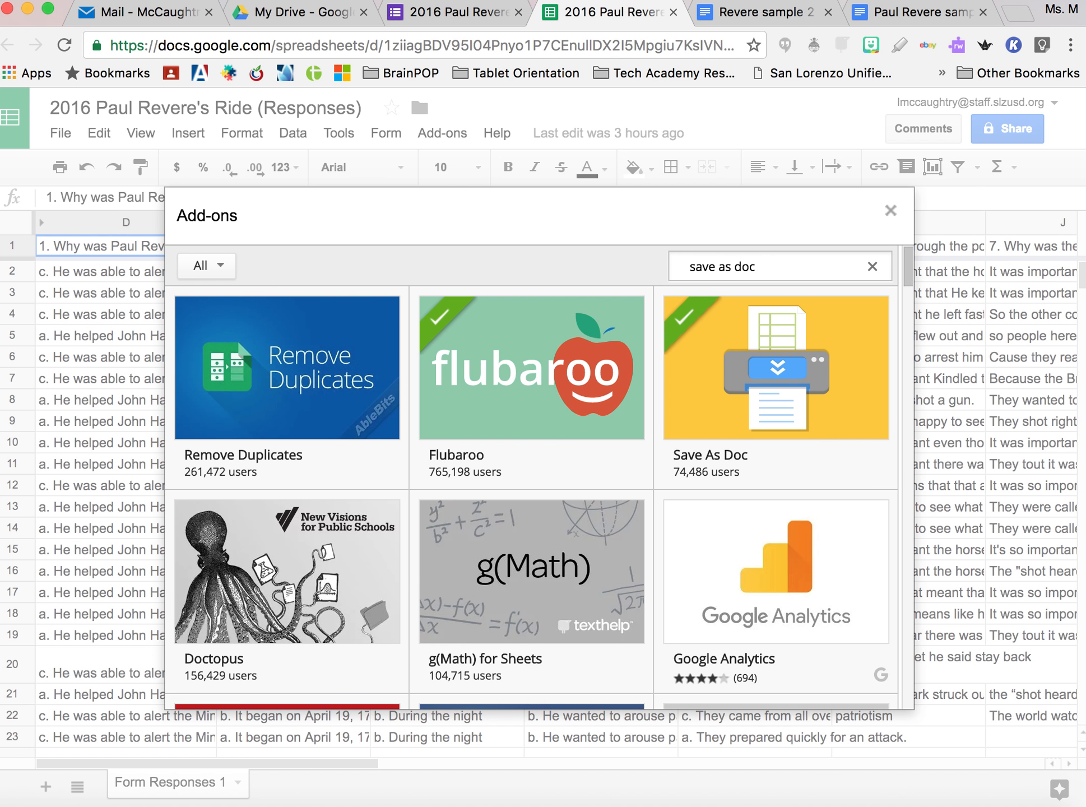
key(Return)
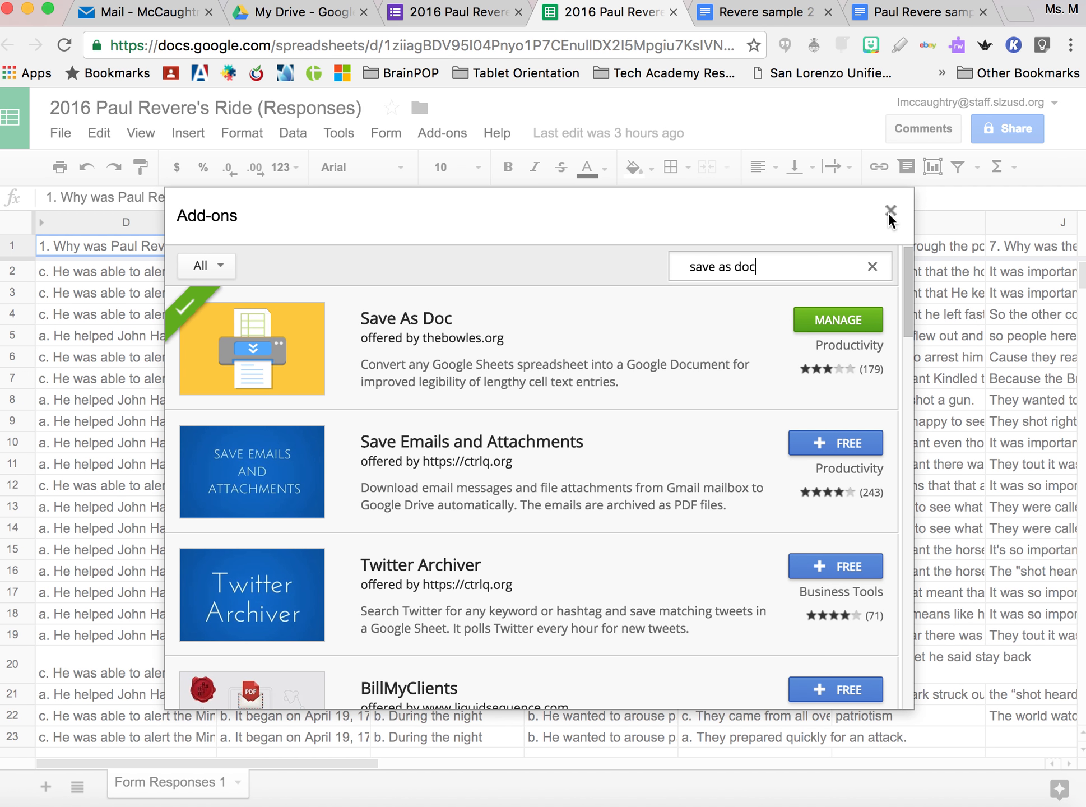
click(890, 211)
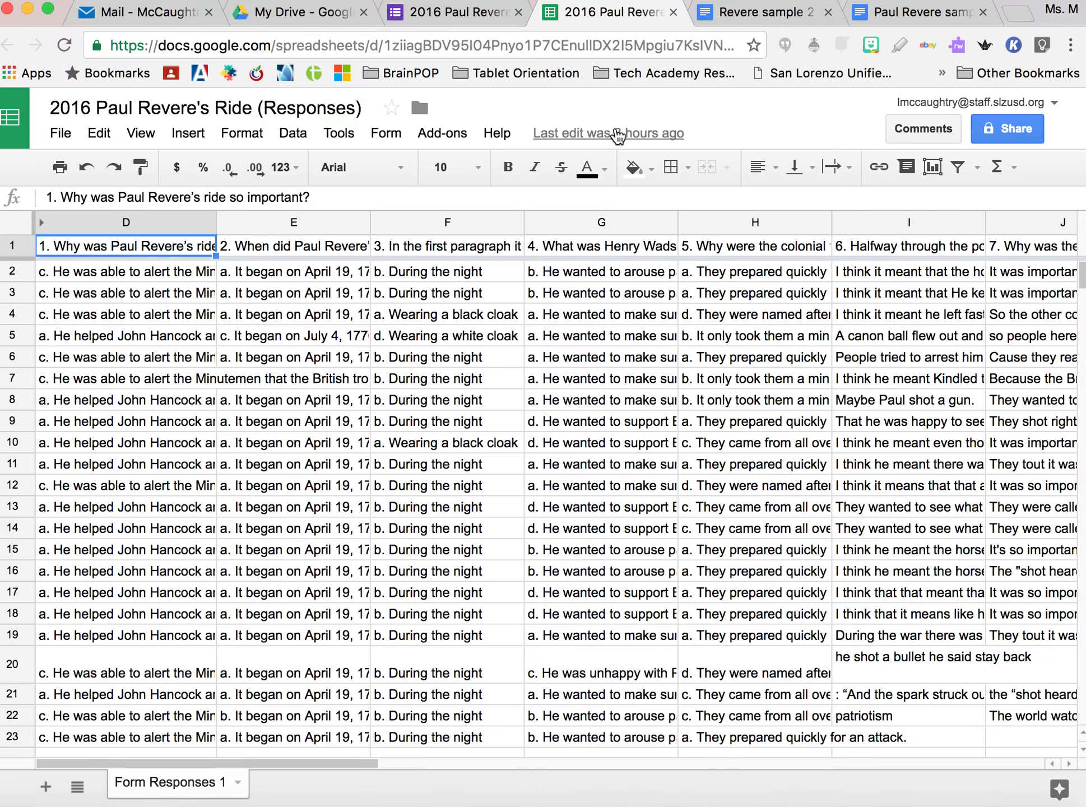
Step: Start the Save As Doc add-on and name the output file "Paul Revere sample 1"
click(448, 133)
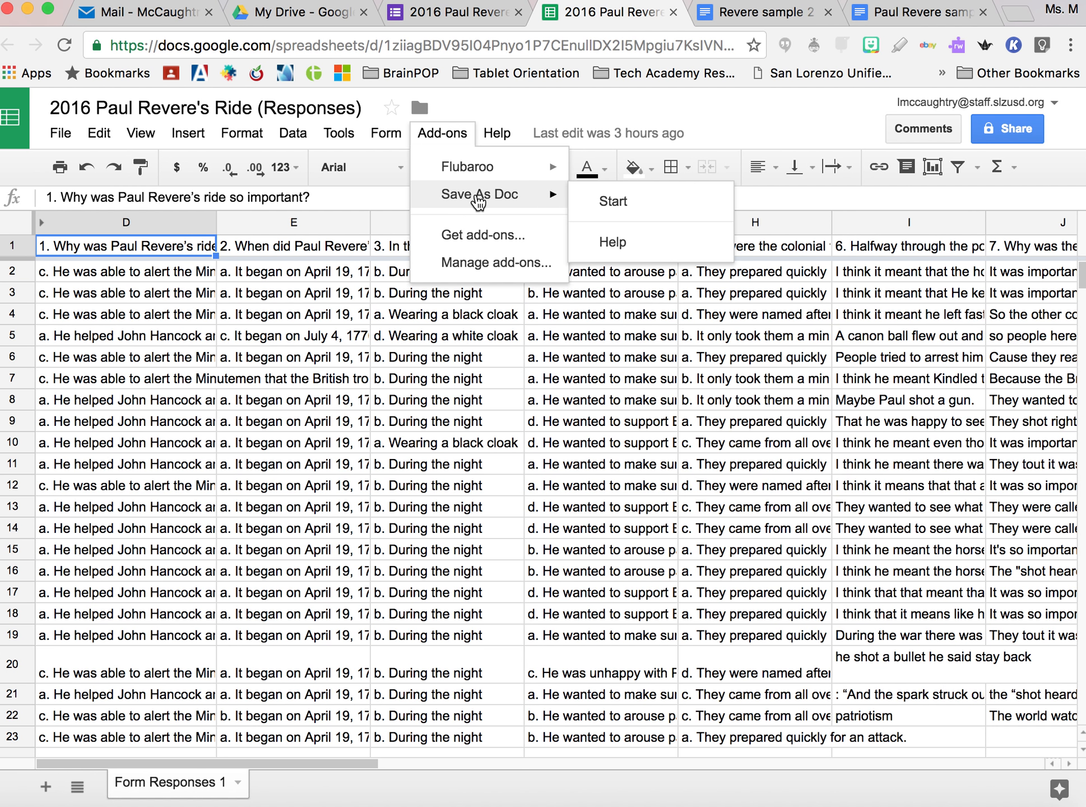
click(621, 203)
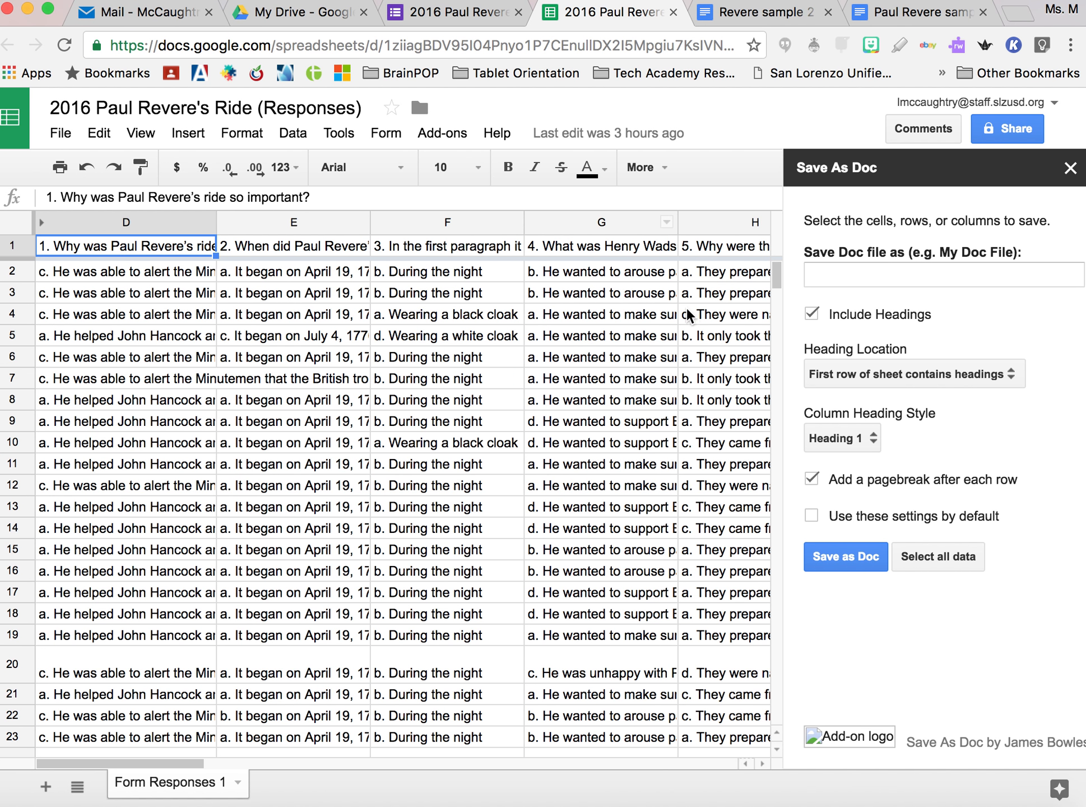
click(828, 278)
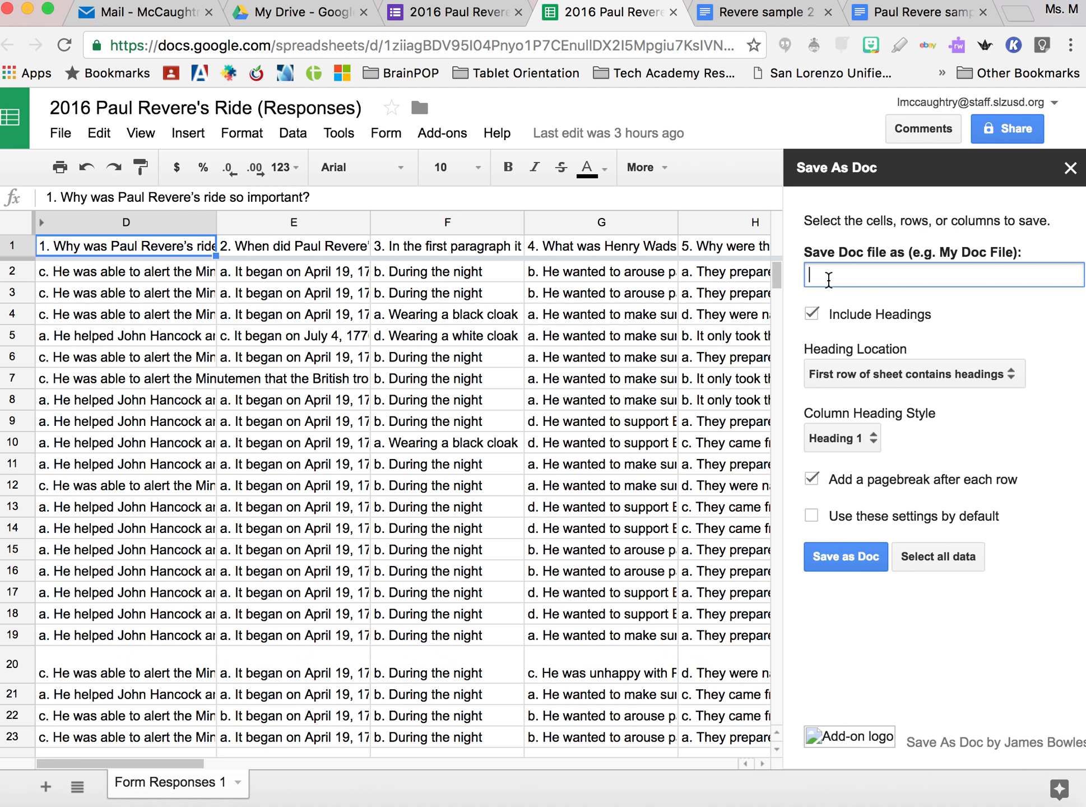
text(Paul Revere sample 1)
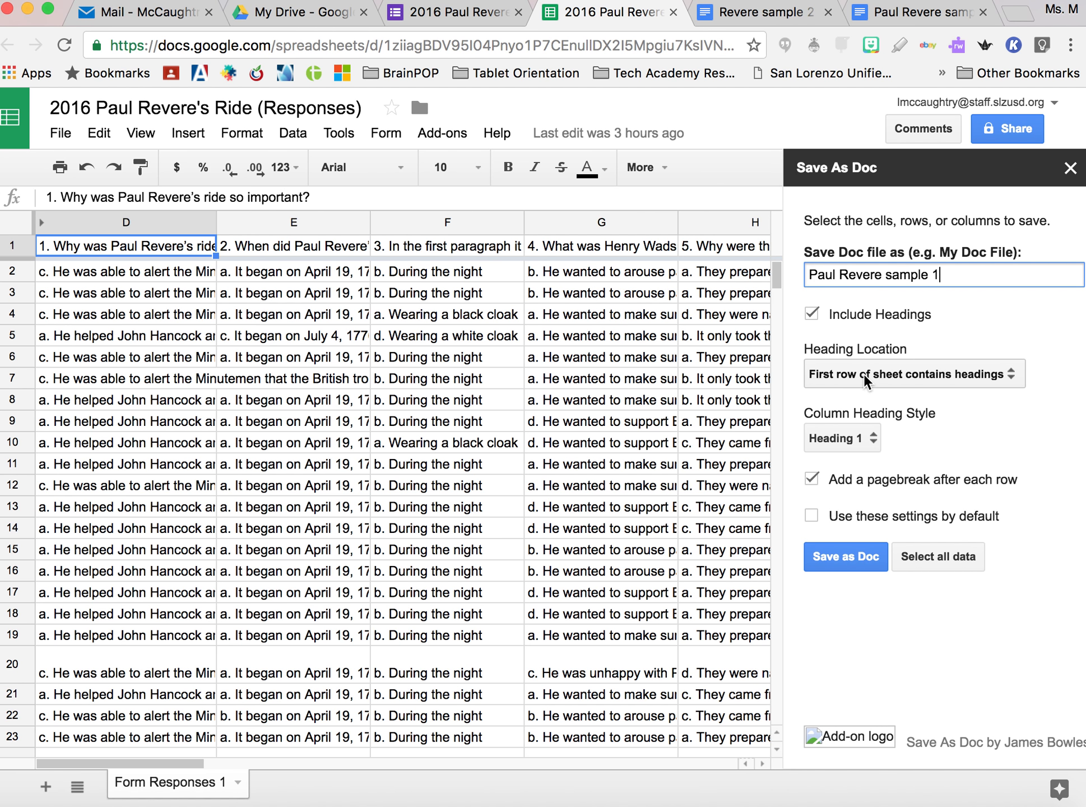
Step: Set the heading location to the first row of the sheet, use Heading 1 style, and turn off the pagebreak after each row
click(921, 371)
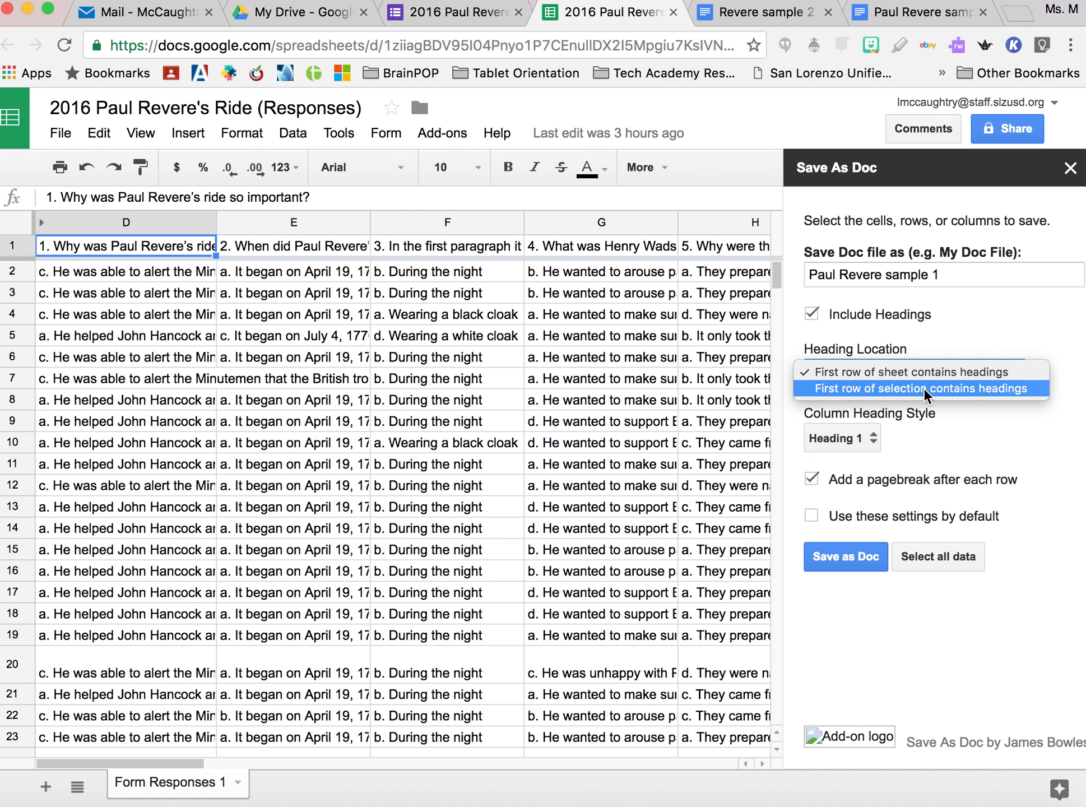
click(932, 369)
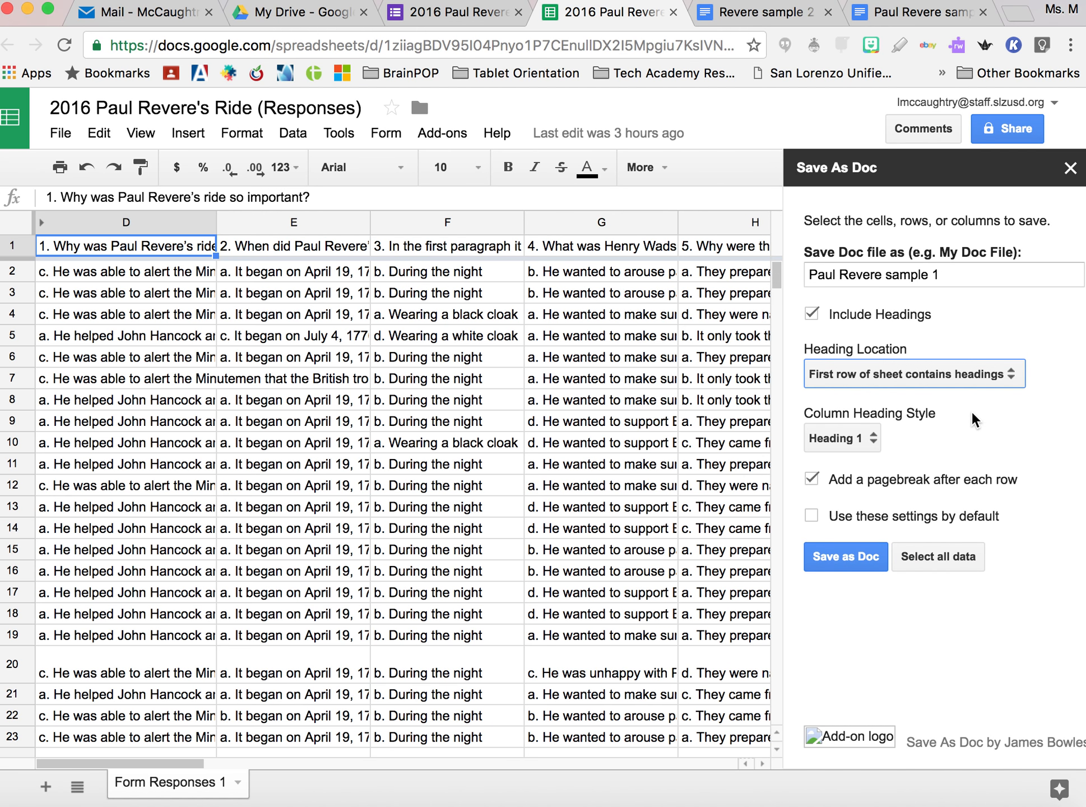
click(872, 439)
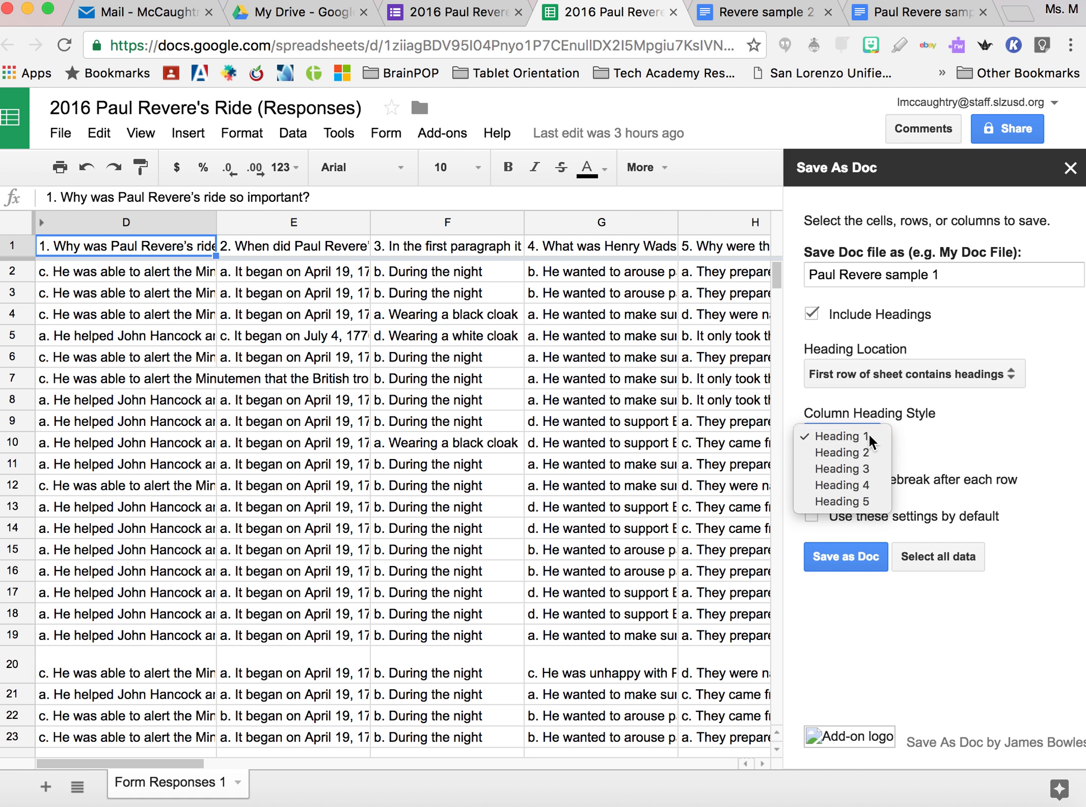
click(869, 435)
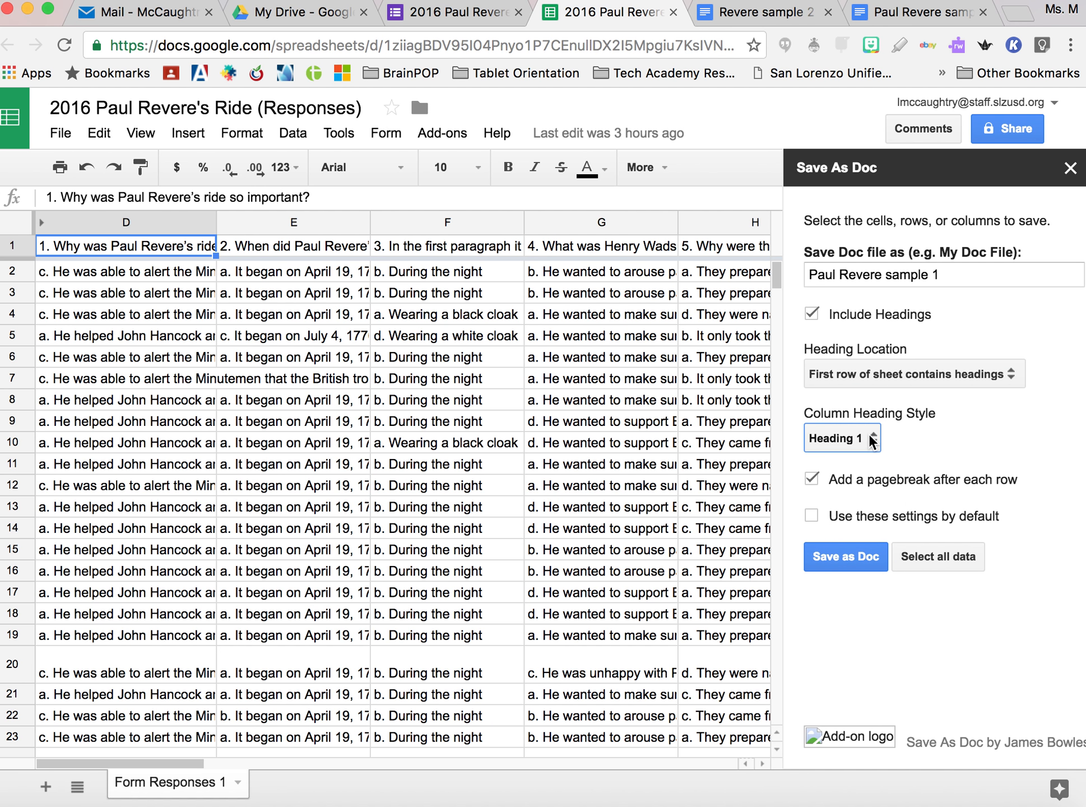
click(812, 481)
Step: Save all of the sheet's data as a Doc and open the created document
click(935, 558)
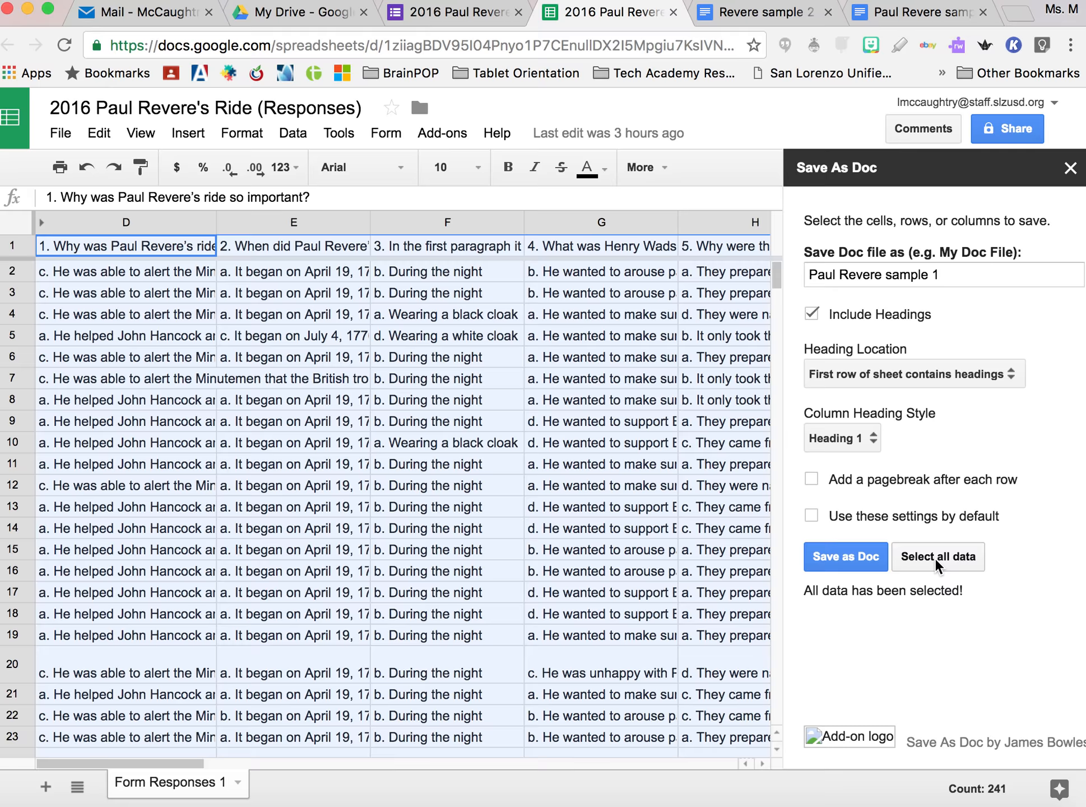
click(851, 555)
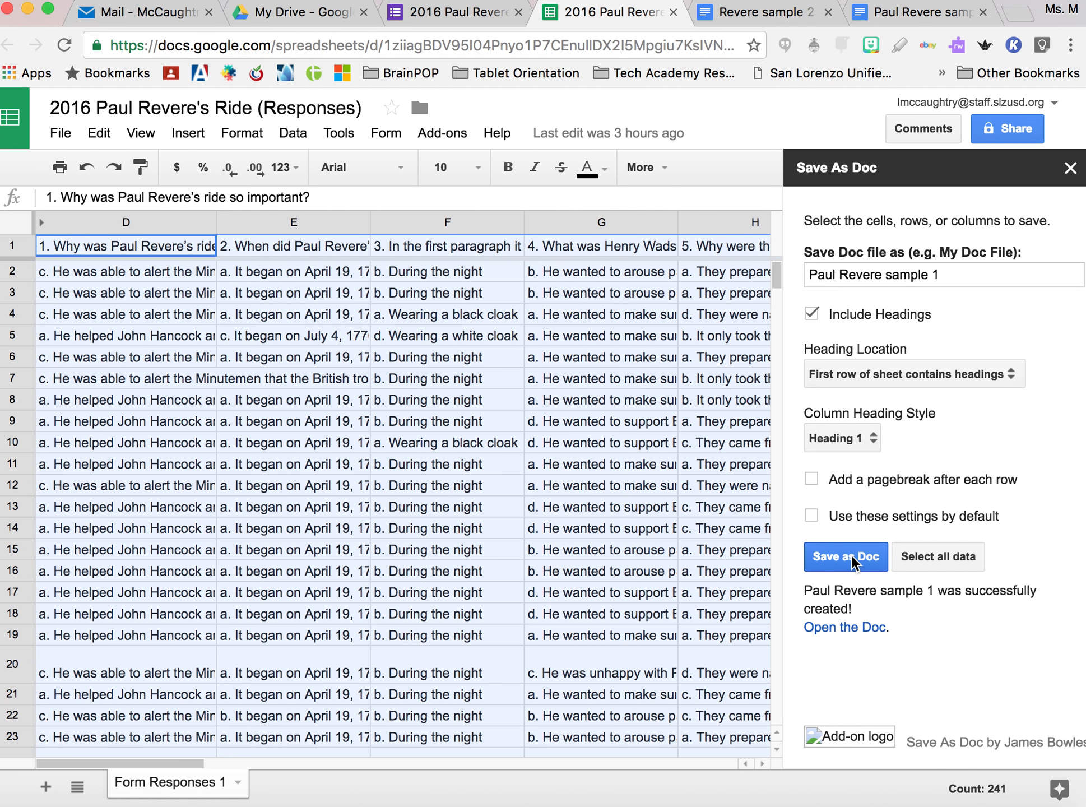
click(863, 628)
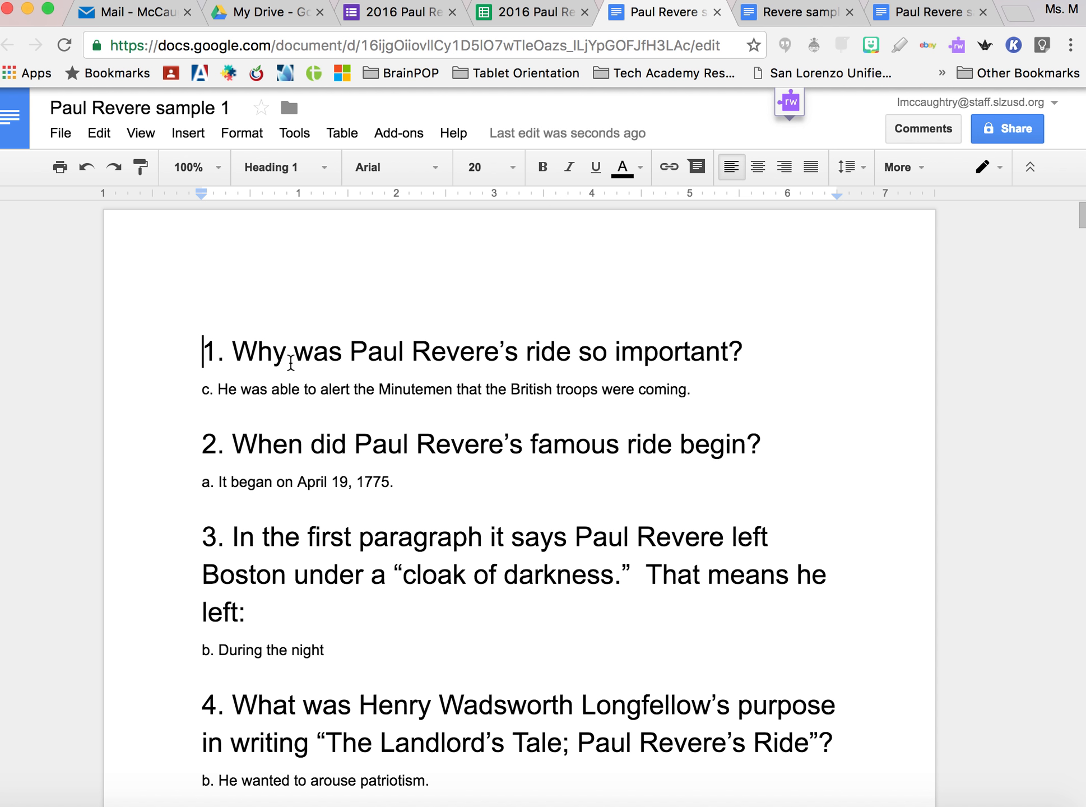
Step: Examine how each student's questions and answers are laid out through the document
scroll(291, 362, down, 10)
scroll(291, 362, down, 10)
scroll(291, 362, down, 5)
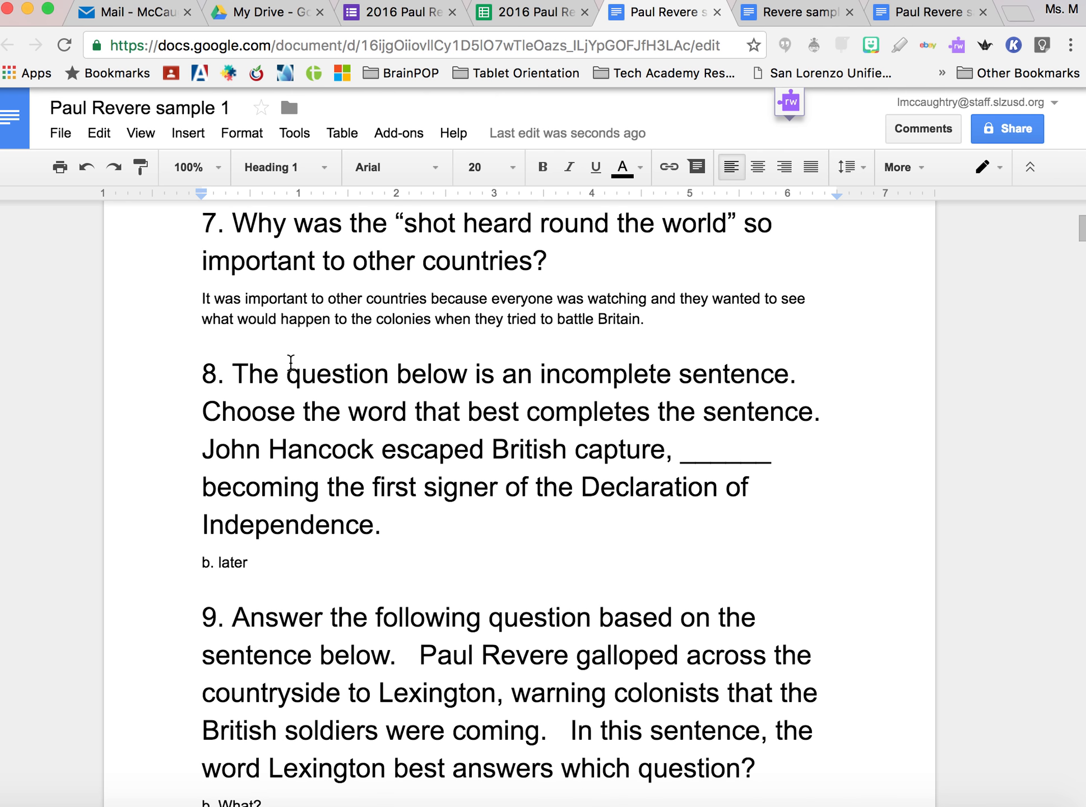
scroll(291, 362, down, 15)
scroll(291, 362, down, 15)
scroll(291, 362, down, 20)
scroll(291, 362, down, 20)
scroll(291, 362, down, 4)
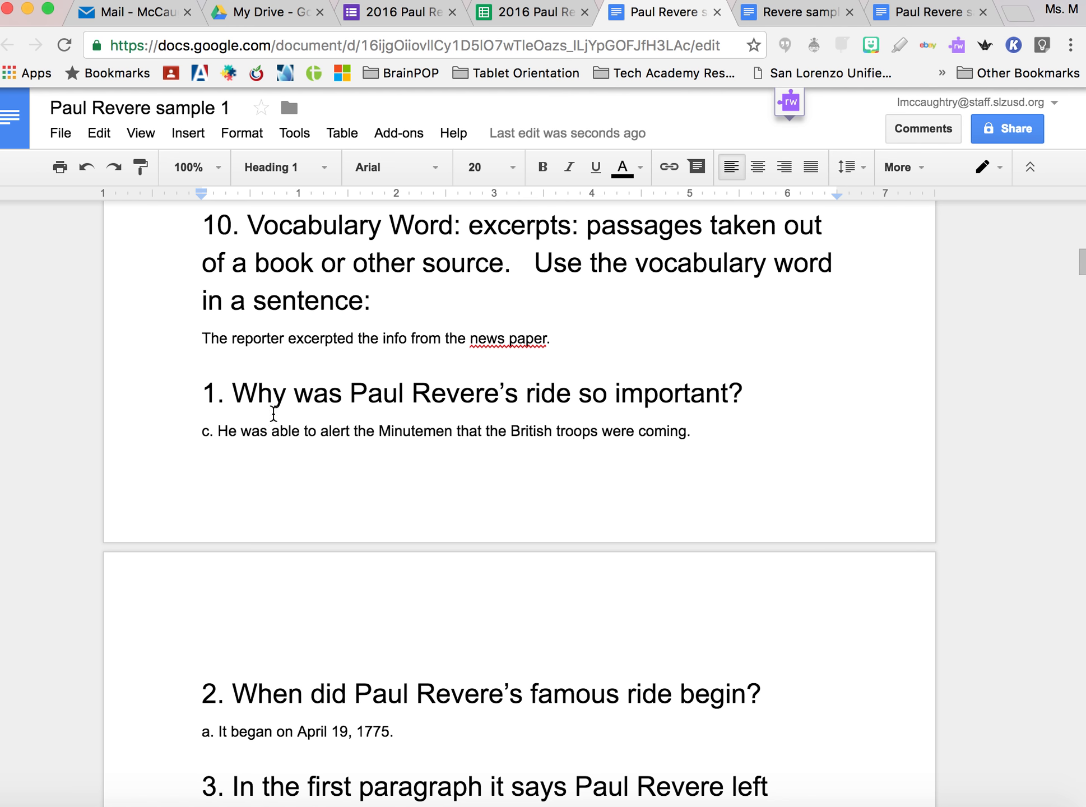
scroll(403, 420, down, 13)
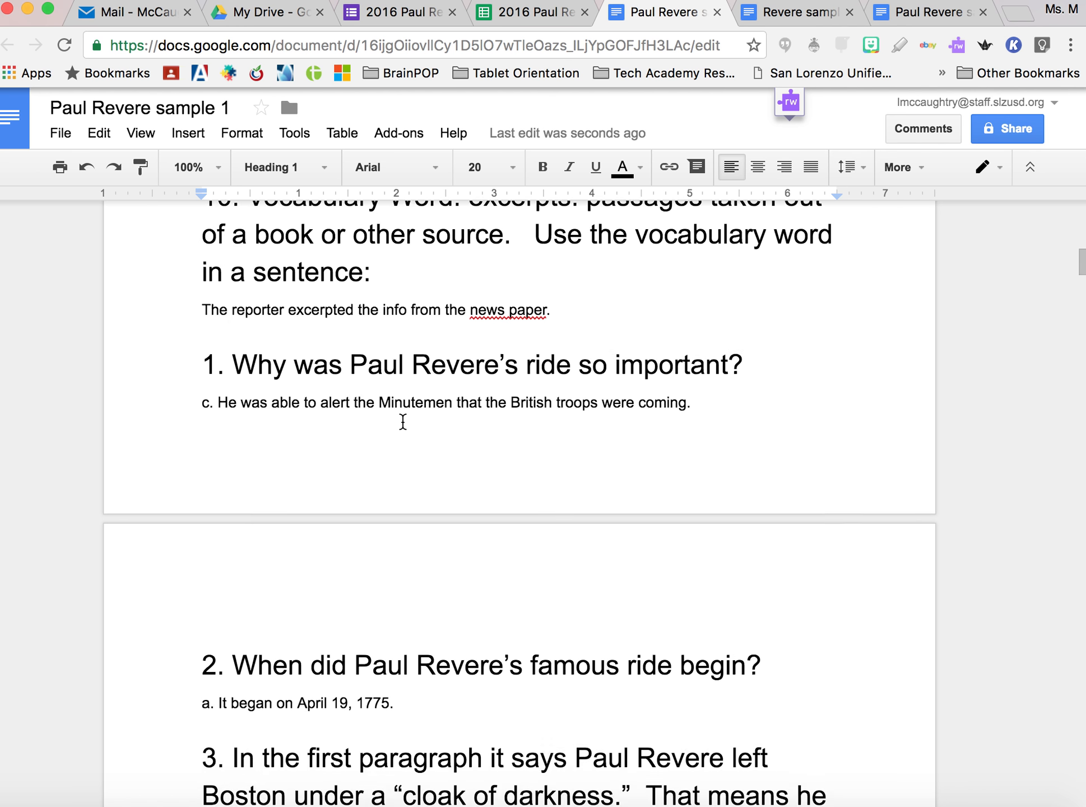
scroll(403, 421, down, 8)
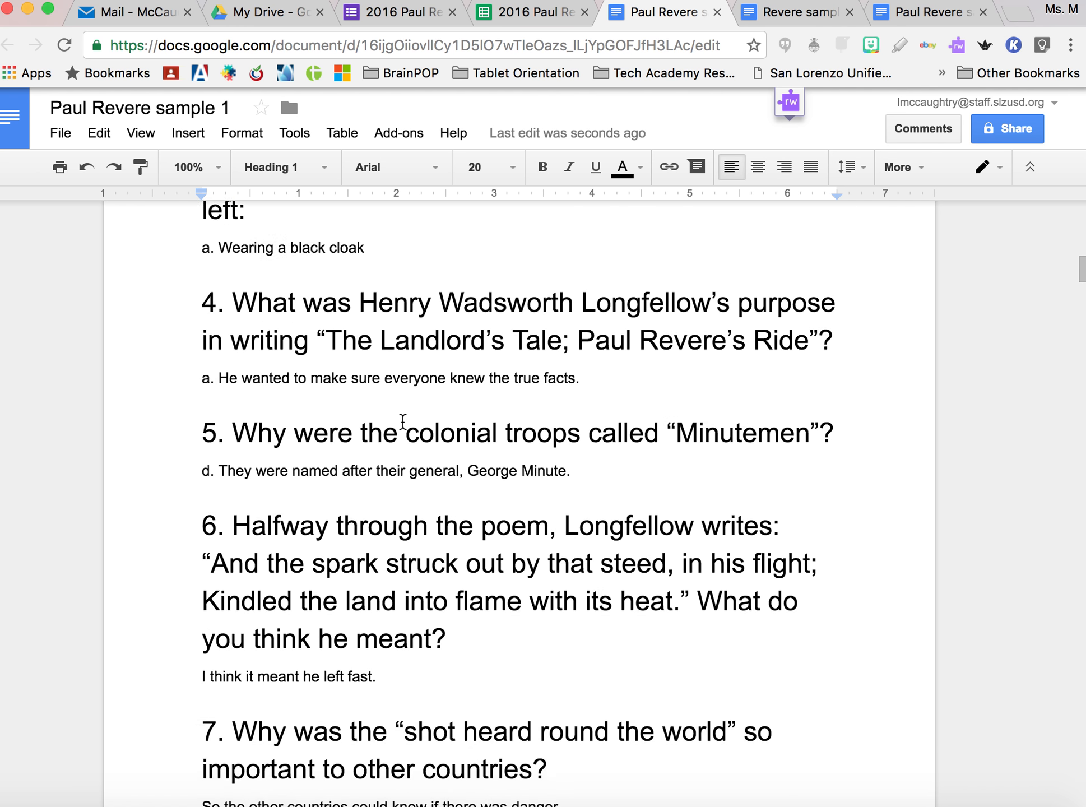
Step: Back in the responses spreadsheet, save only question 4's column G as a Doc named "Paul Revere sample 2" without headings
click(545, 13)
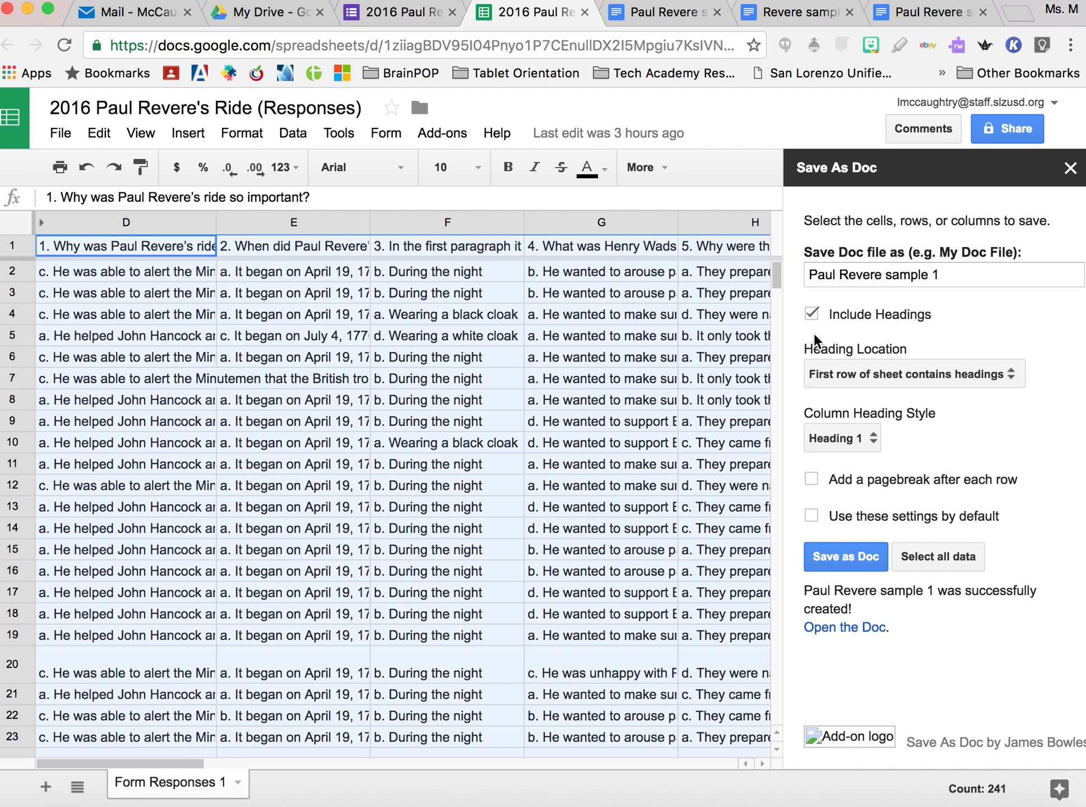
click(136, 259)
double_click(136, 258)
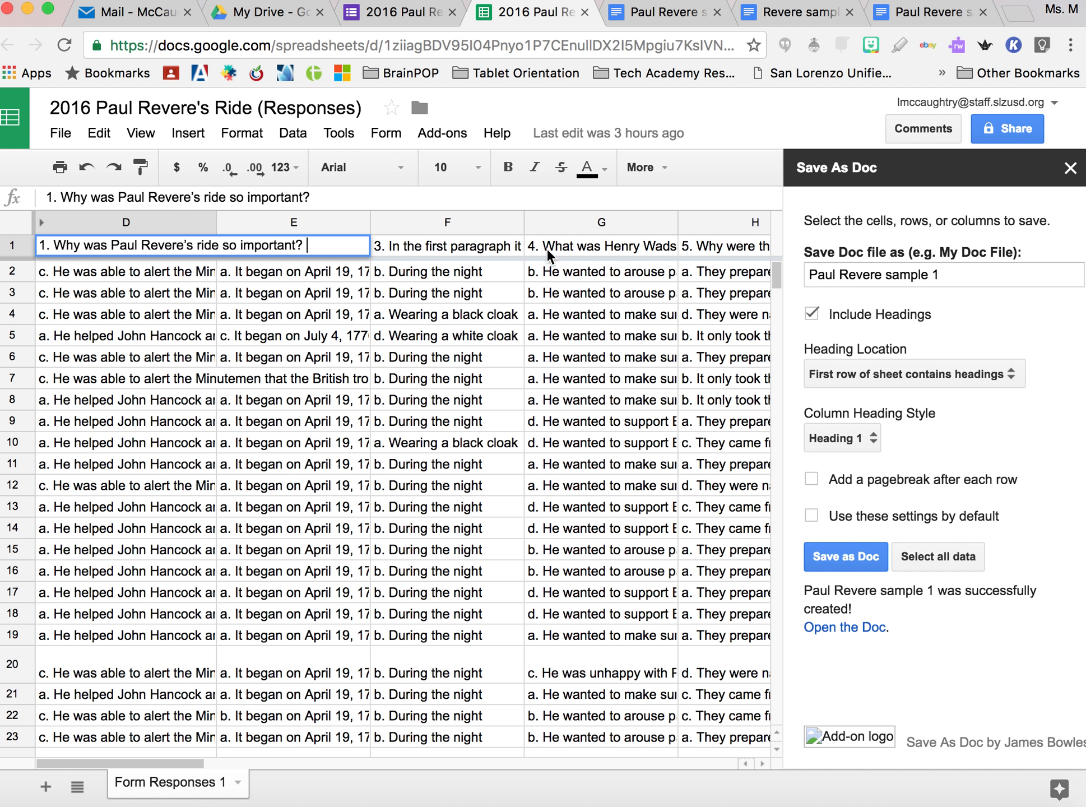
click(584, 218)
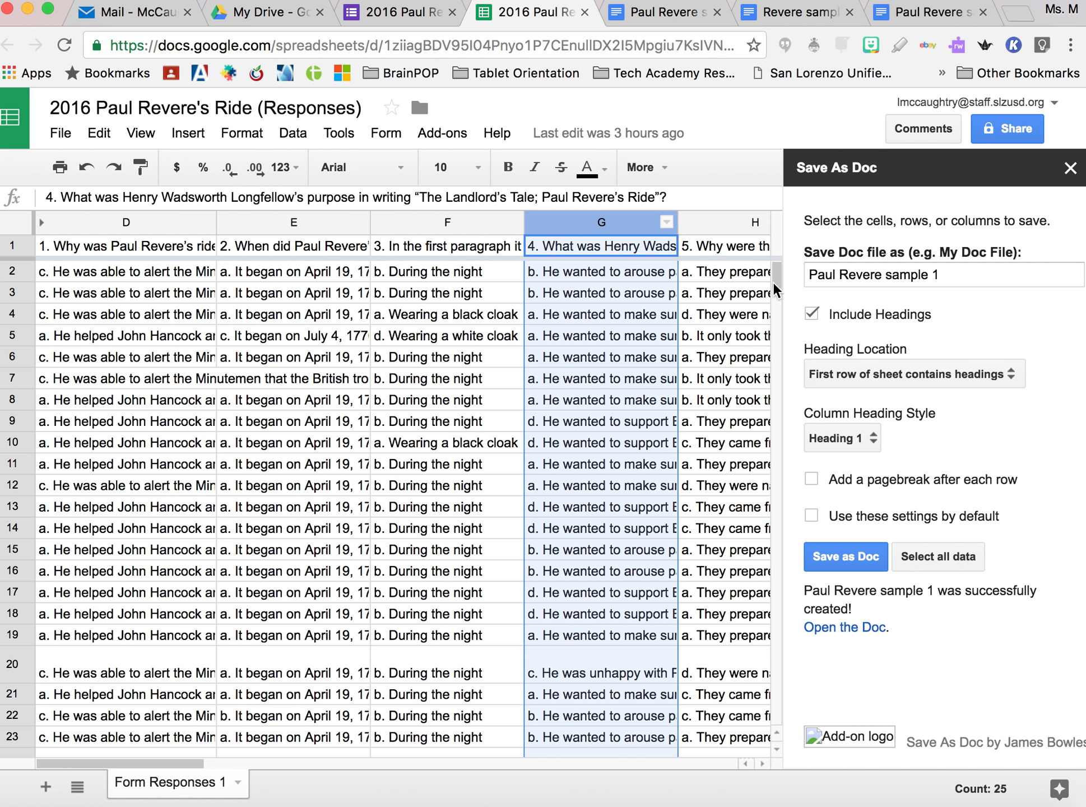
click(943, 275)
key(BackSpace)
text(2)
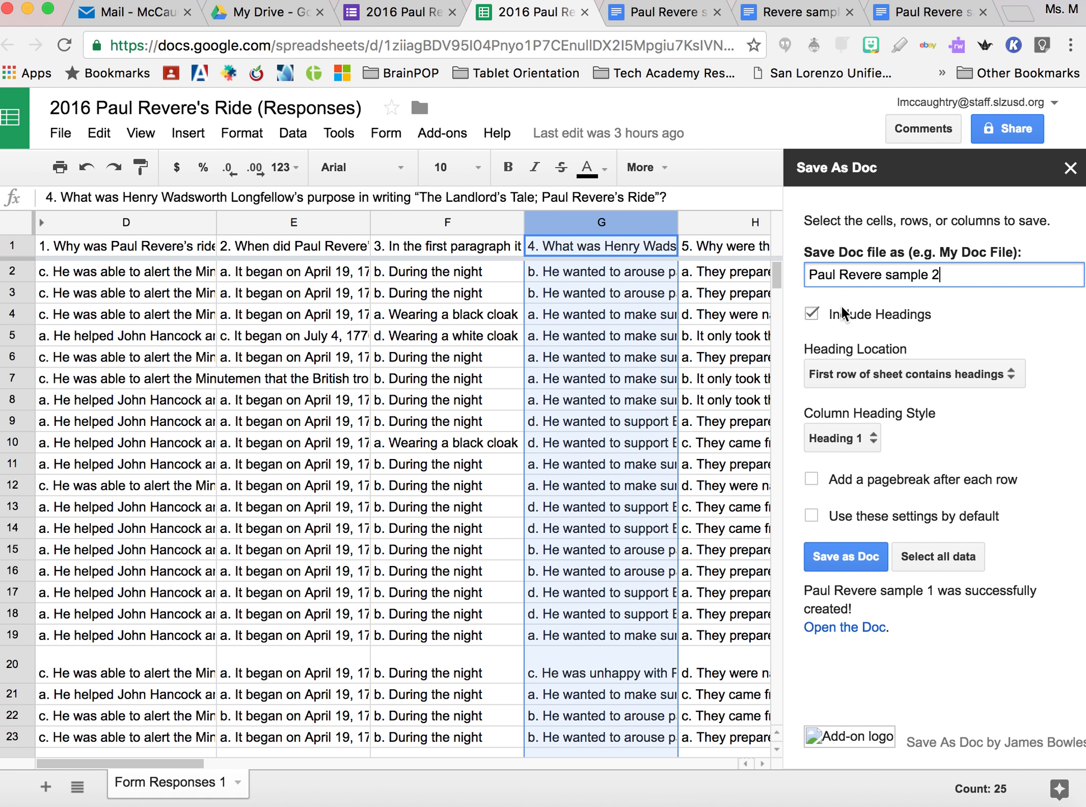
click(812, 314)
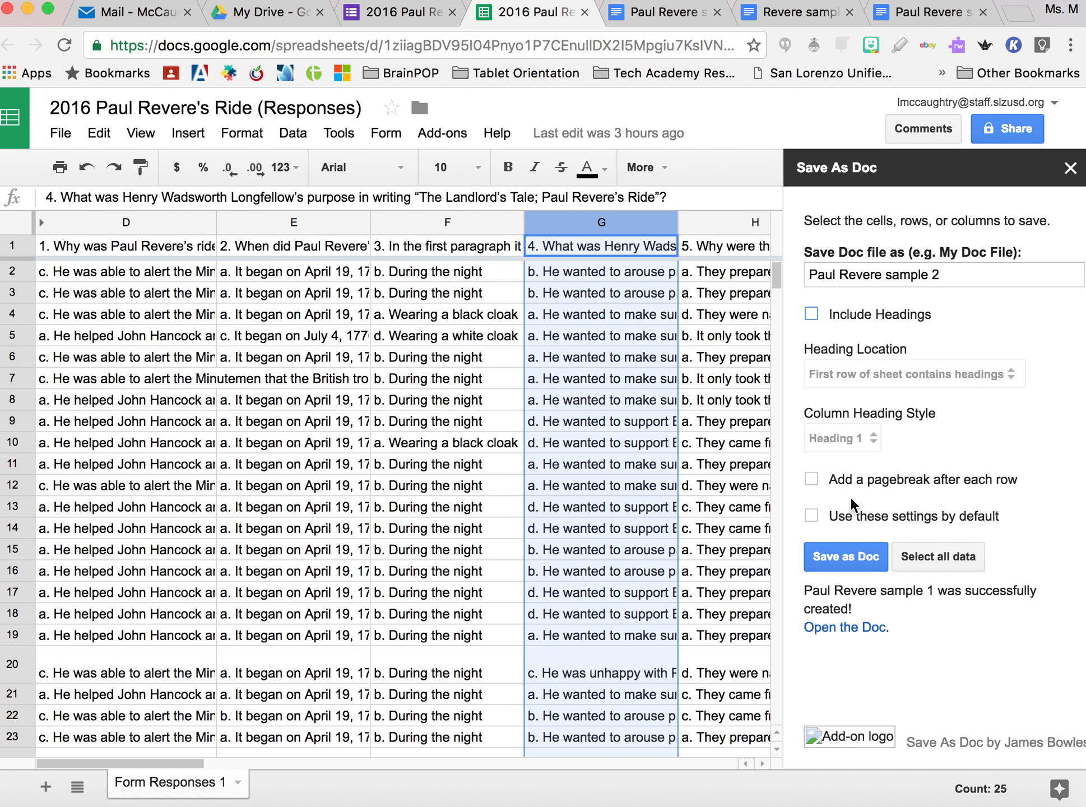
click(855, 557)
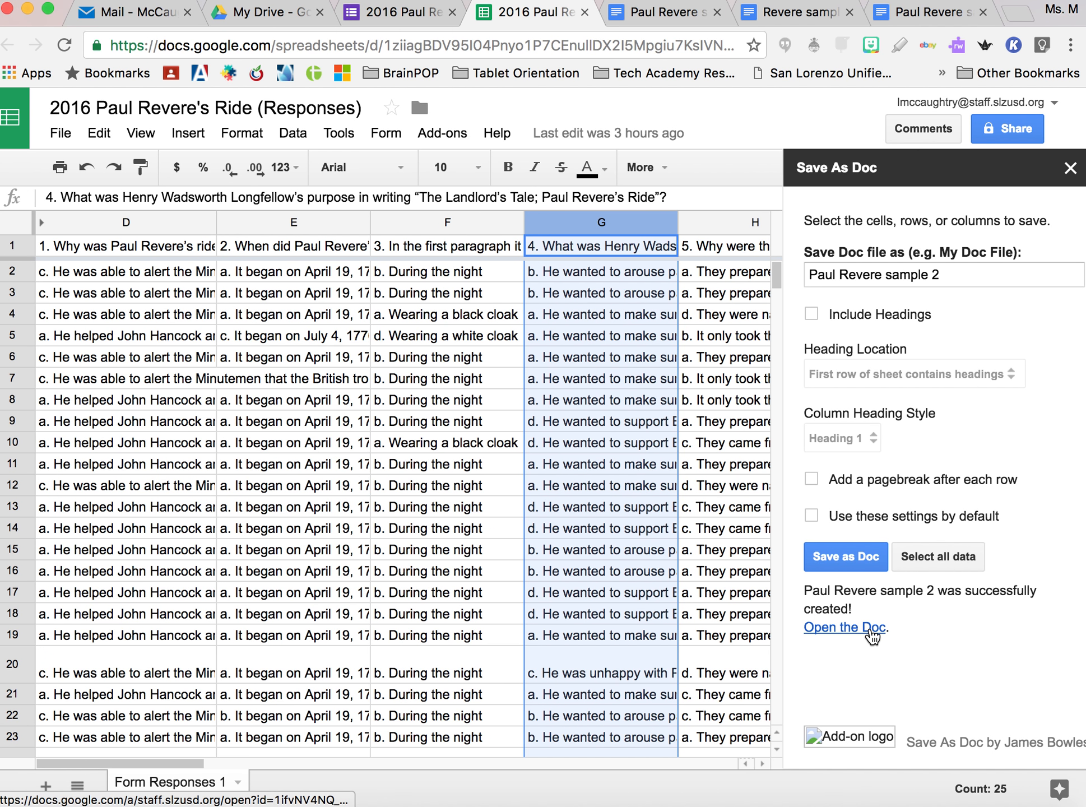
Step: Open the Paul Revere sample 2 document and look through the list of answers to question 4
click(873, 628)
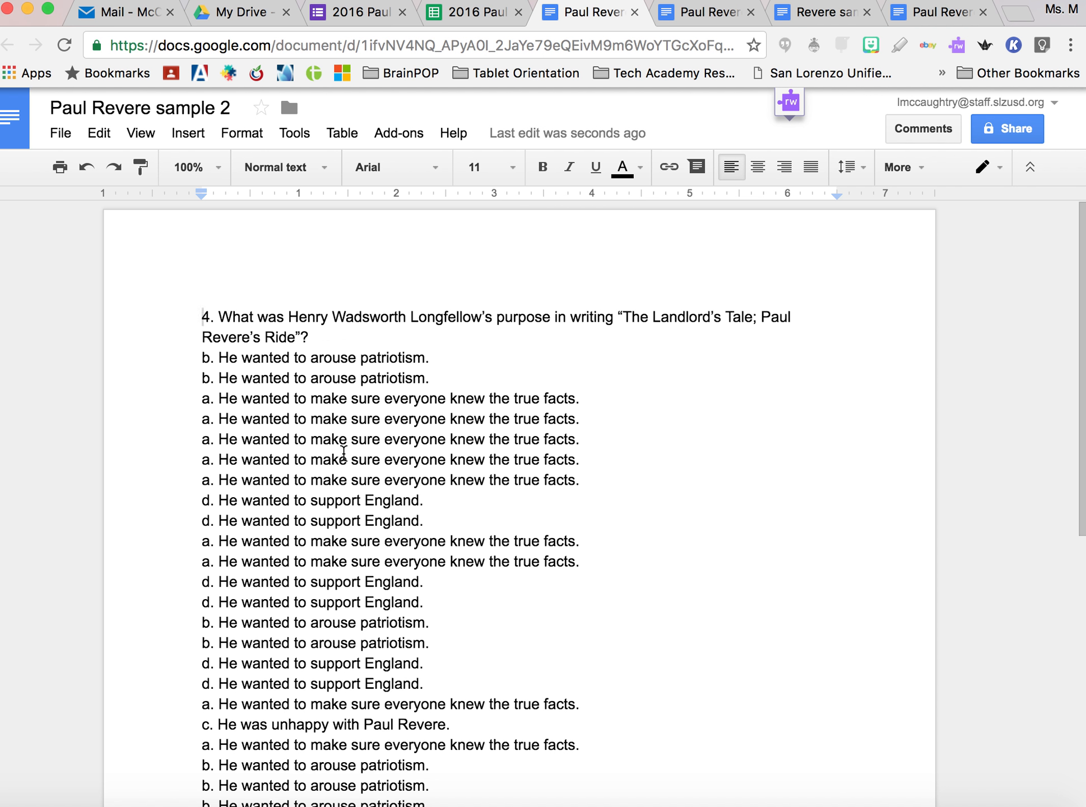
scroll(344, 453, down, 3)
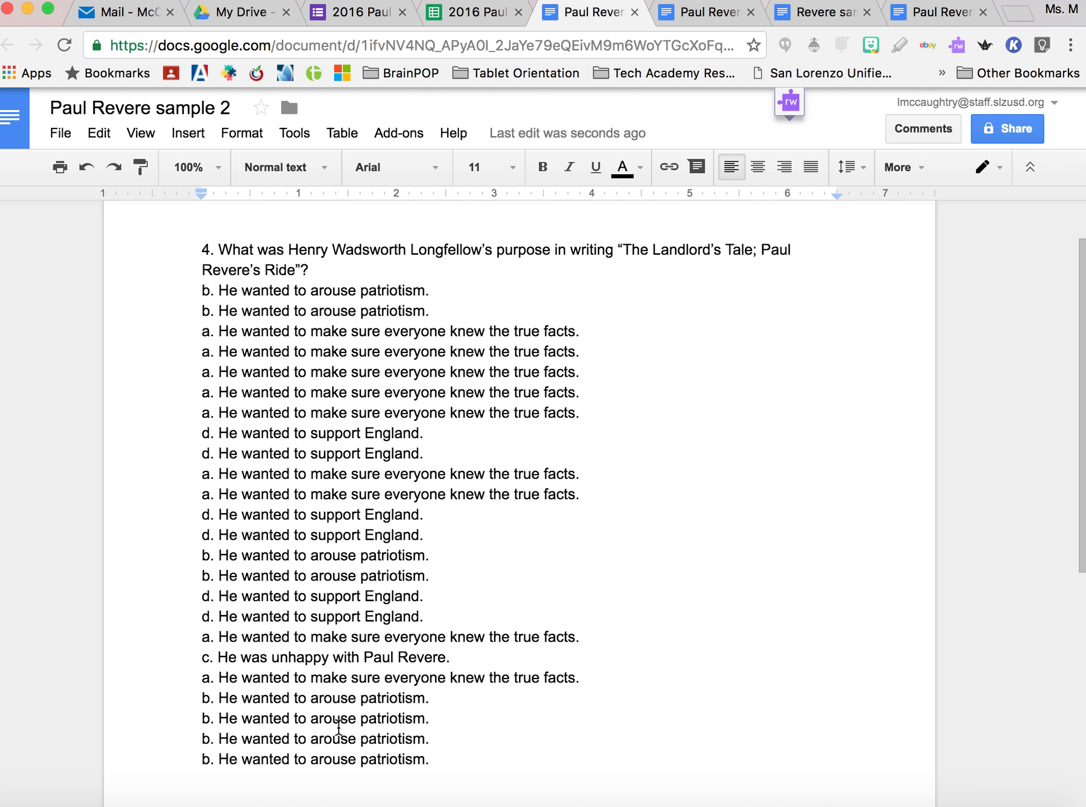
scroll(422, 505, down, 3)
scroll(421, 504, up, 5)
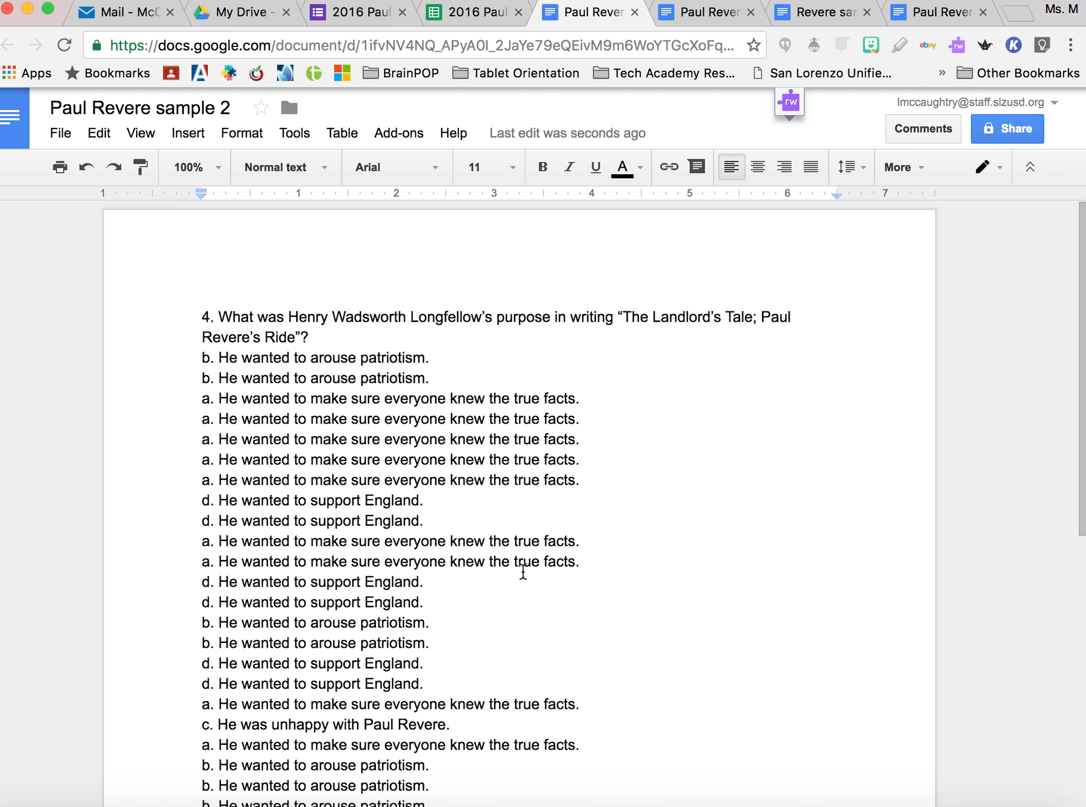
Step: Switch to the 2016 Paul Revere's Ride form and view its questions and its response summary
click(353, 10)
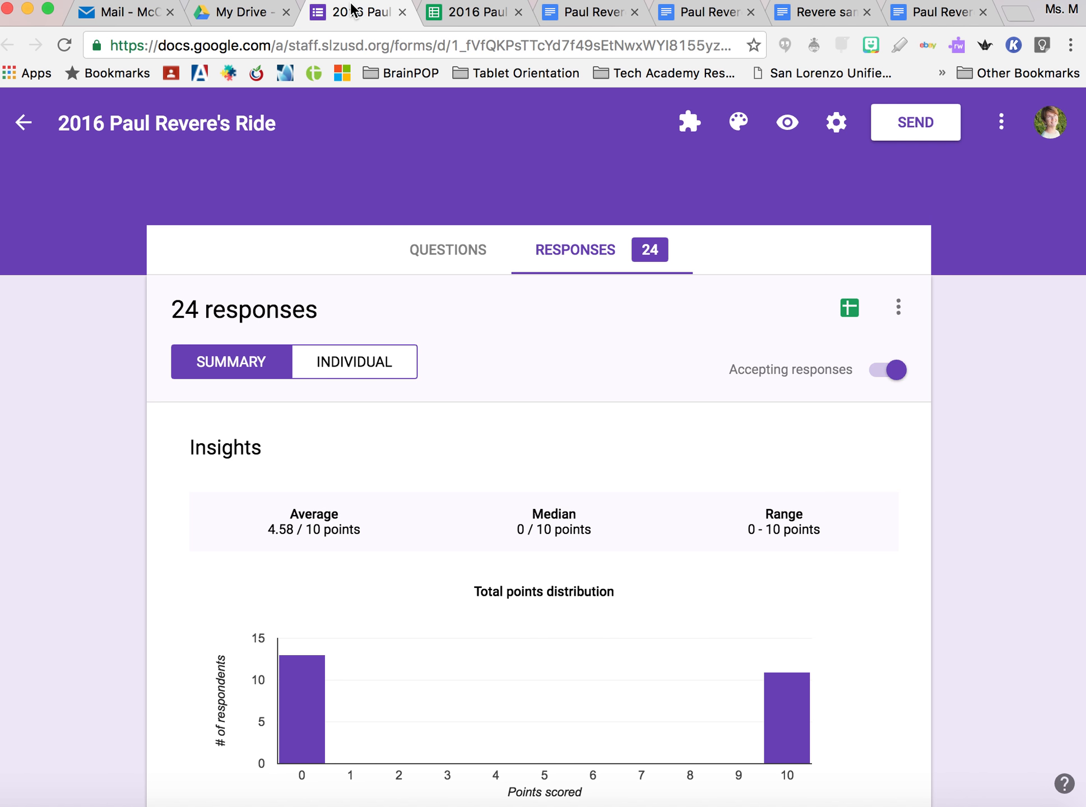
click(441, 259)
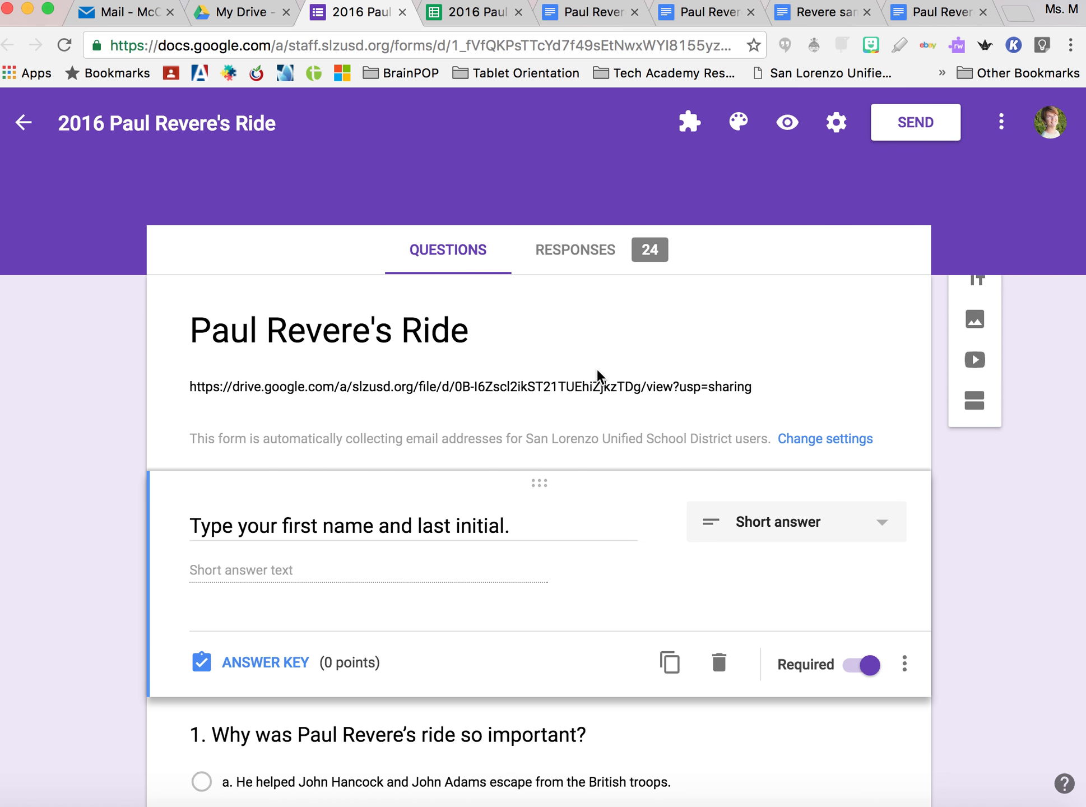
scroll(597, 369, down, 10)
scroll(597, 370, up, 10)
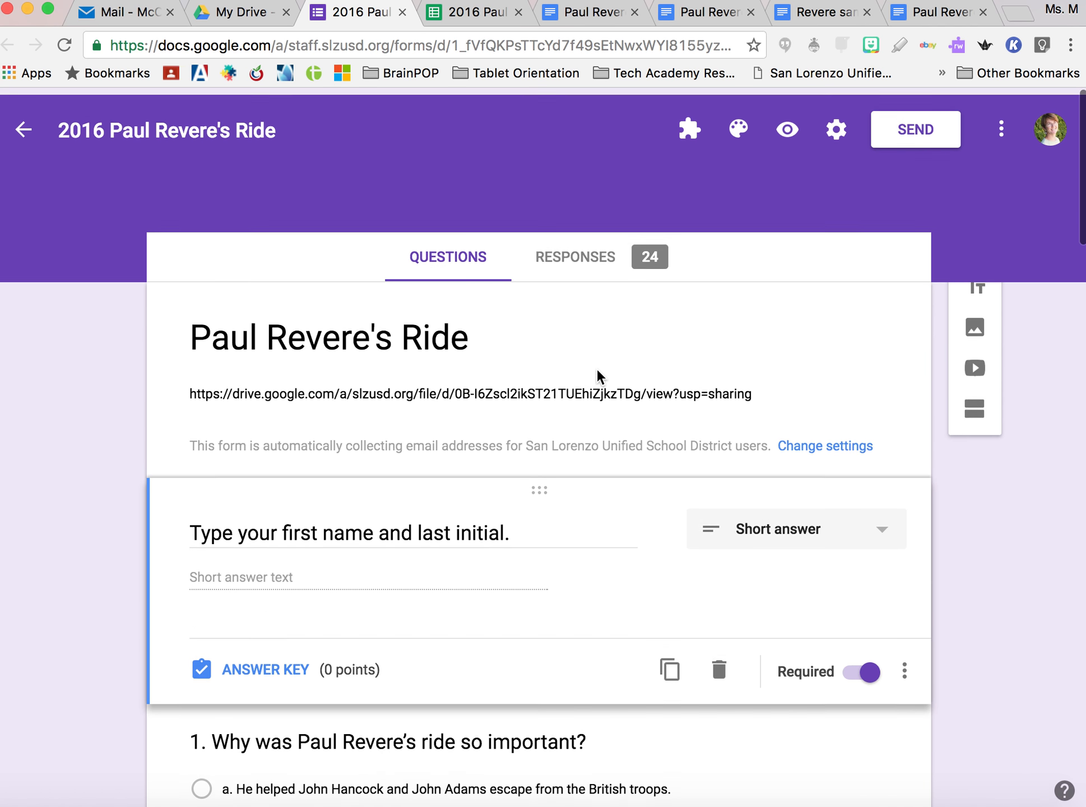
click(598, 257)
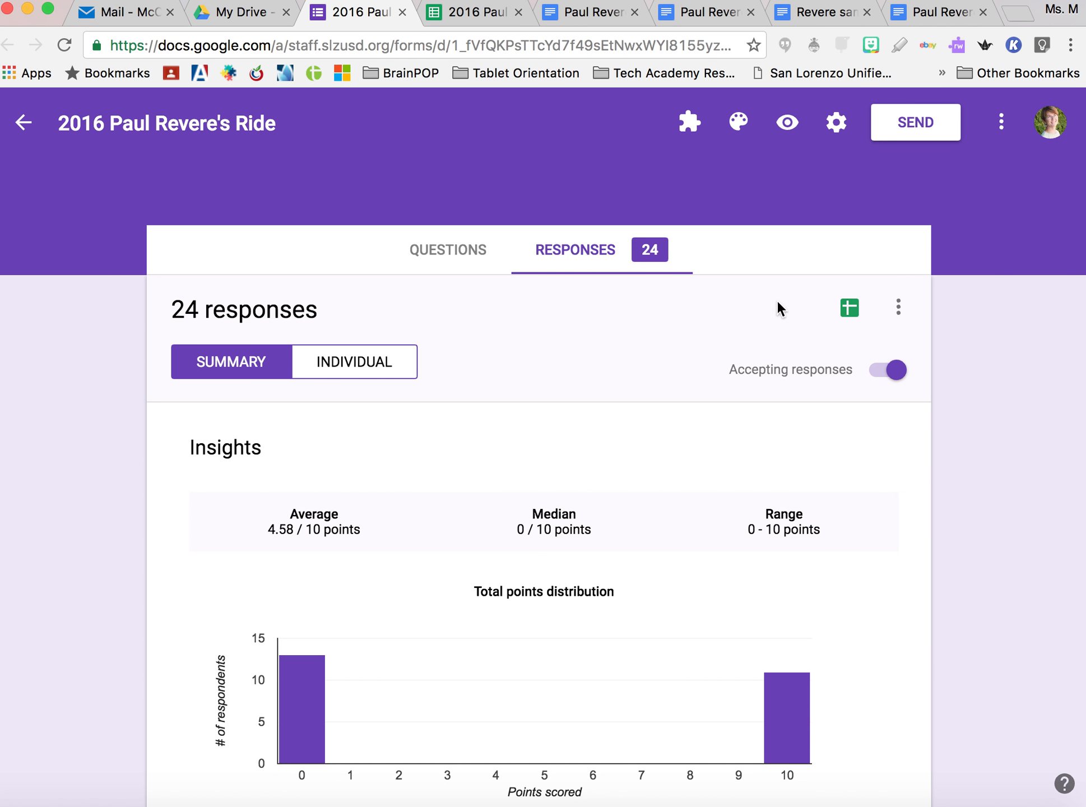
Step: Revisit the question 1 heading in the responses spreadsheet, and return to the Paul Revere sample 2 document
click(496, 12)
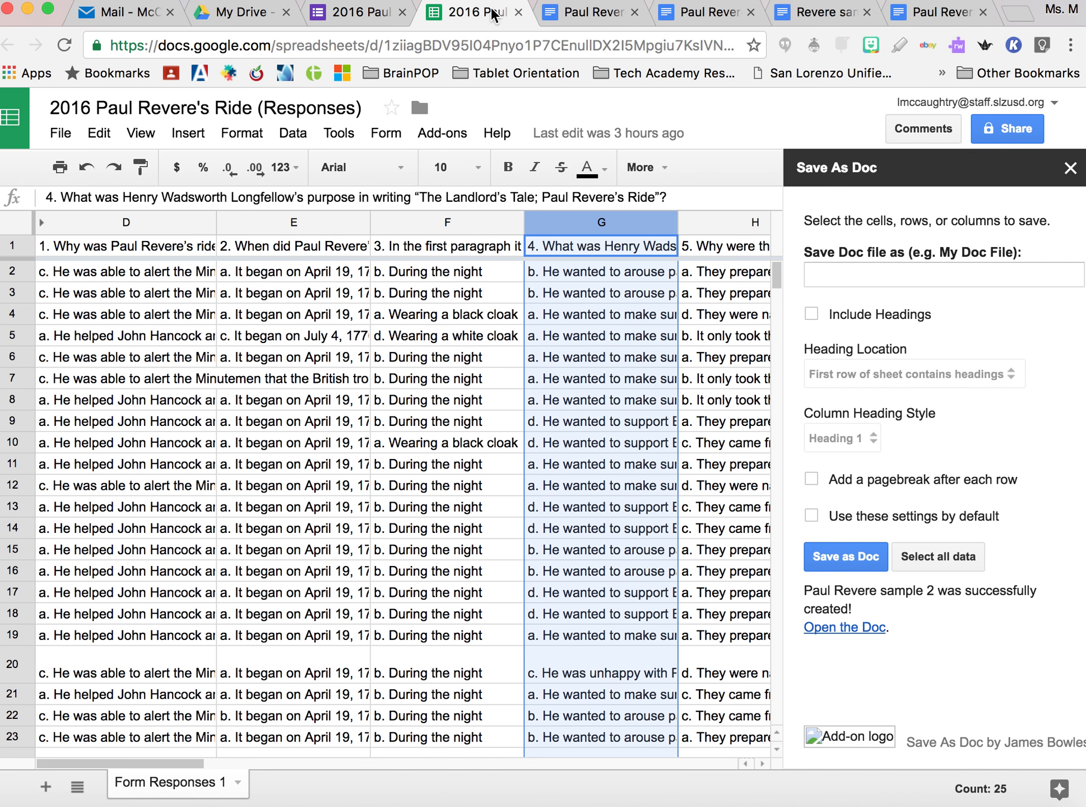
click(166, 249)
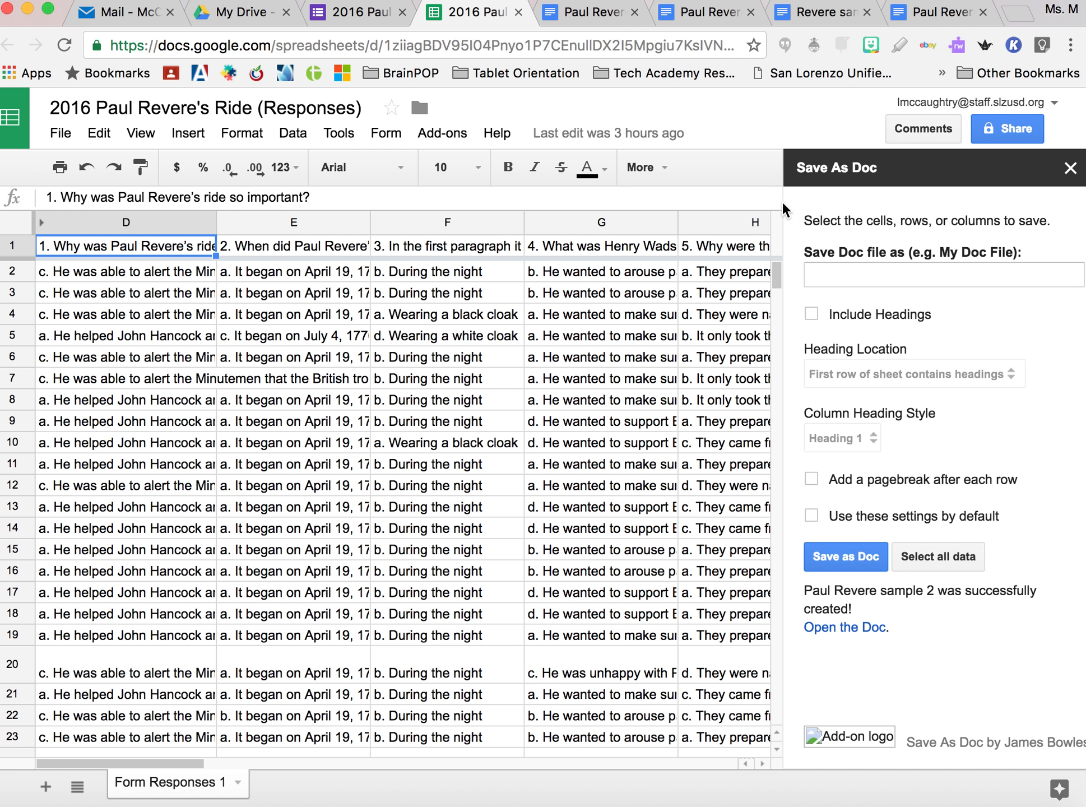
click(601, 12)
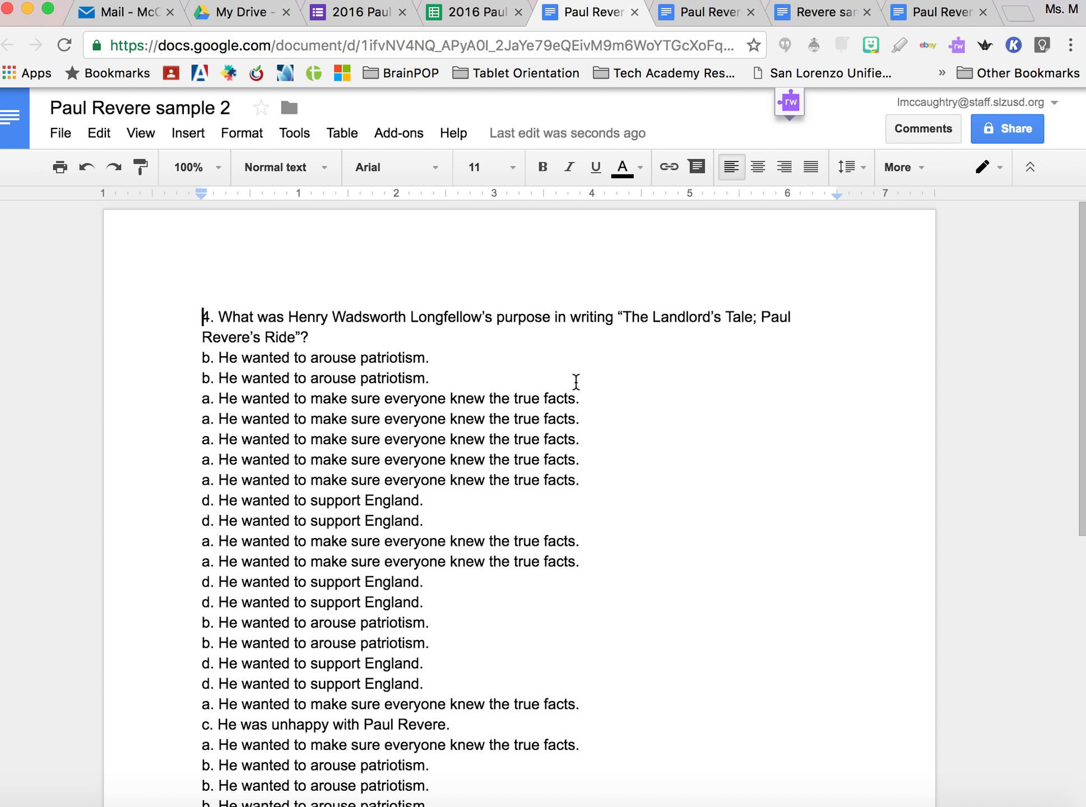